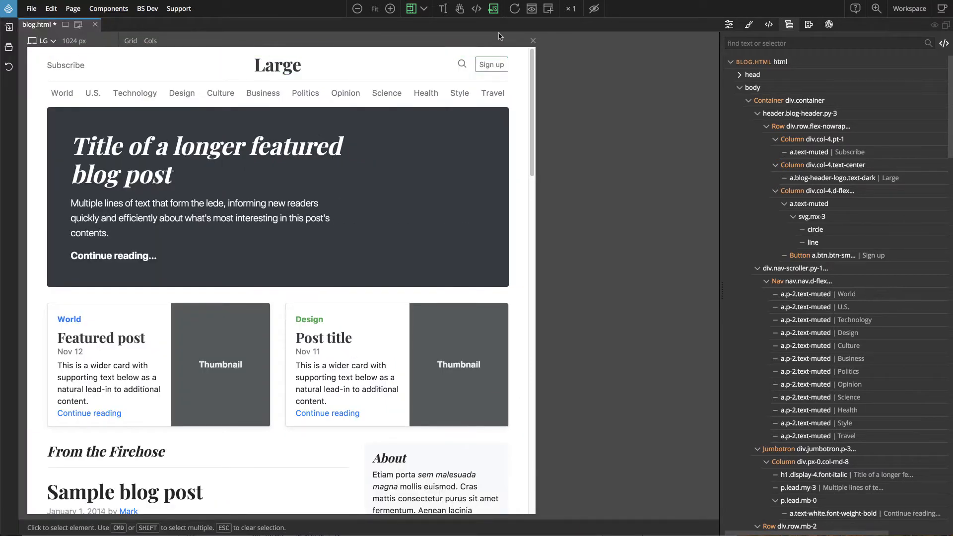
# Step: Show the element properties of the "Title of a longer featured blog post" heading and look through its Bootstrap 4 settings
pyautogui.click(730, 25)
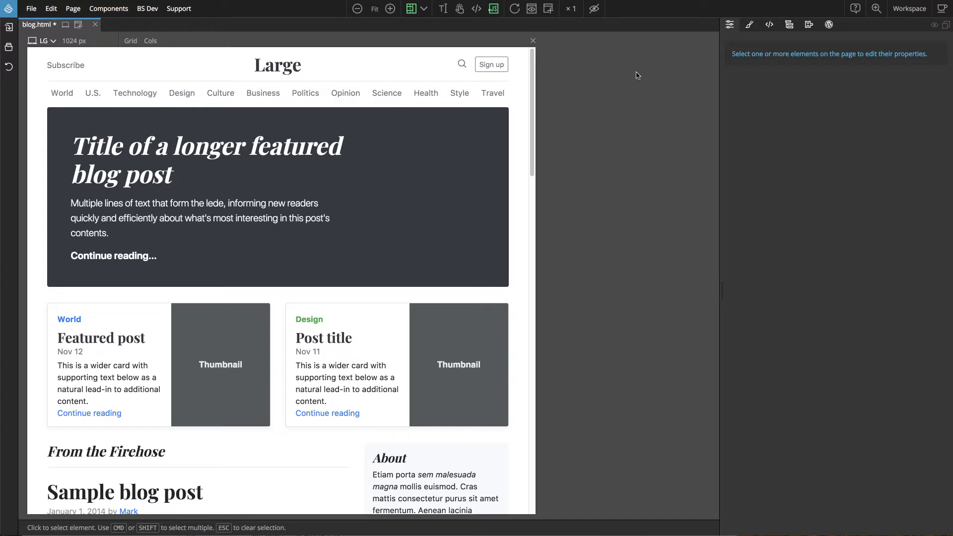
pyautogui.click(165, 163)
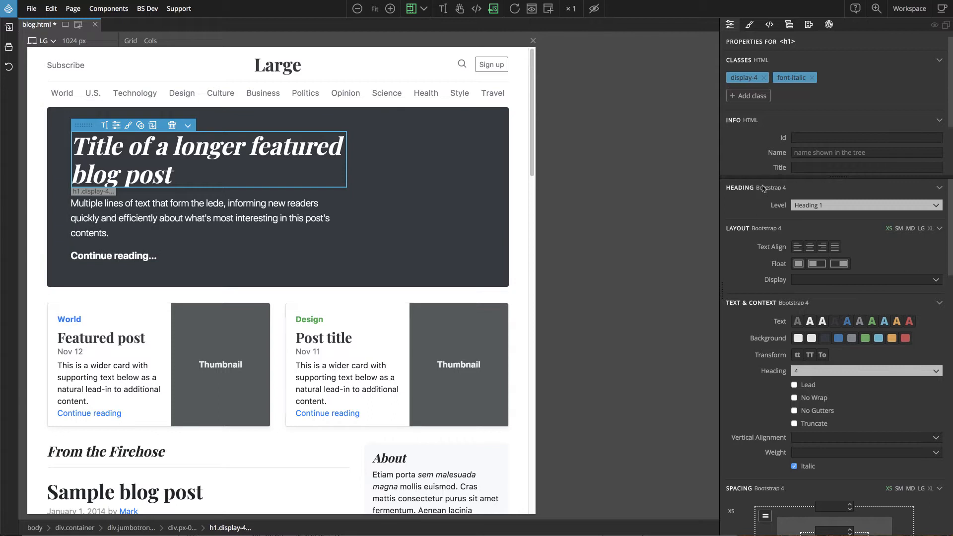
pyautogui.scroll(-3, 783, 251)
pyautogui.scroll(-2, 785, 253)
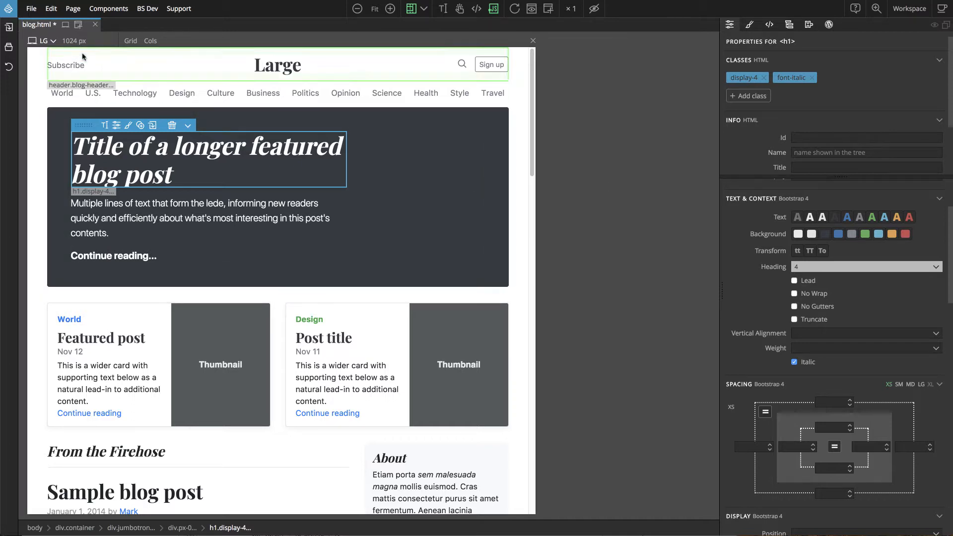
# Step: Open a second page view at XS 480 px and set the heading's text color to green (text-success)
pyautogui.click(79, 24)
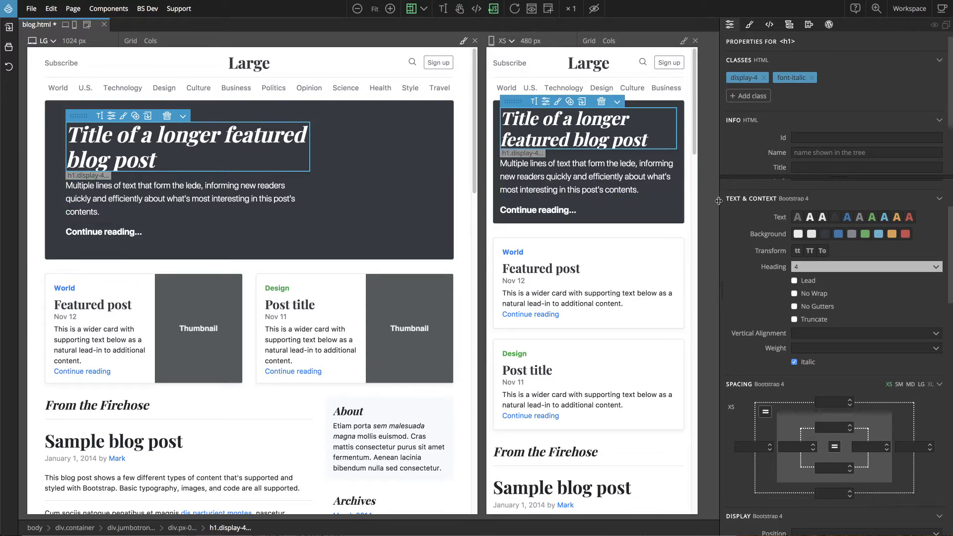
pyautogui.click(848, 218)
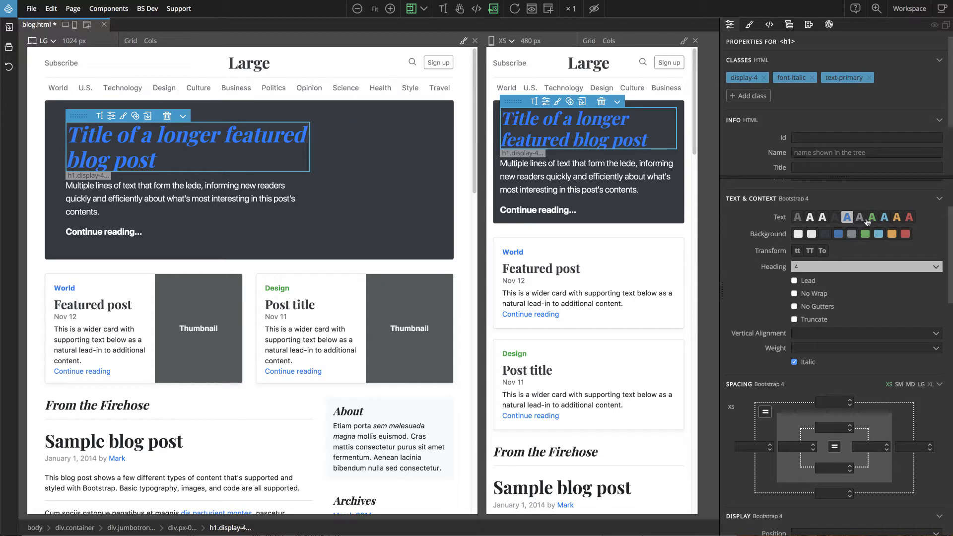
pyautogui.click(873, 218)
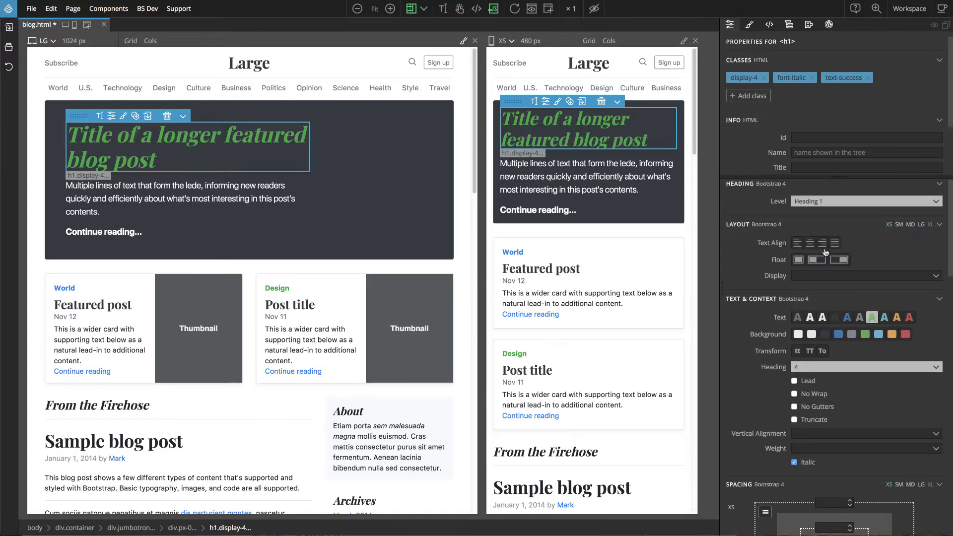
# Step: Align the heading's text left at the XS breakpoint and right at the MD breakpoint
pyautogui.scroll(-2, 826, 252)
pyautogui.scroll(-1, 827, 251)
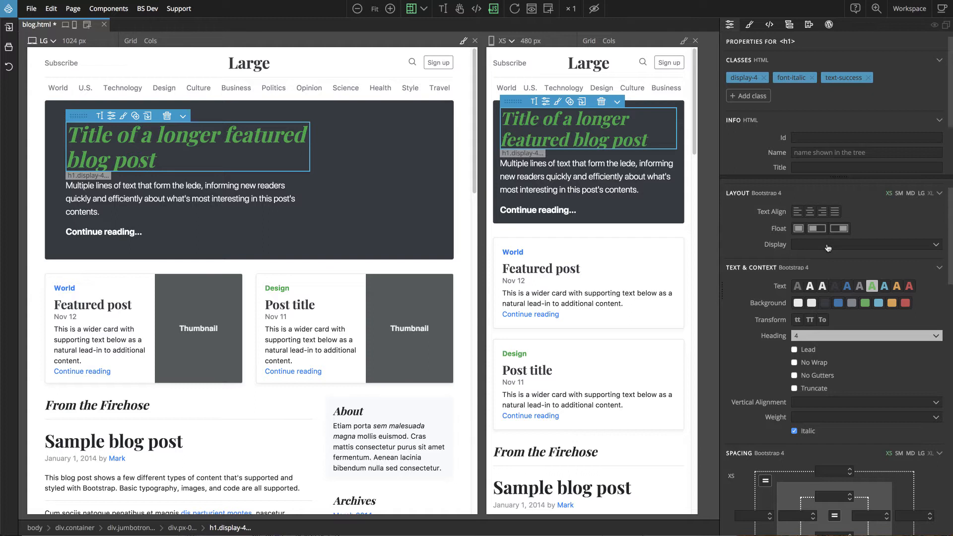
pyautogui.click(798, 214)
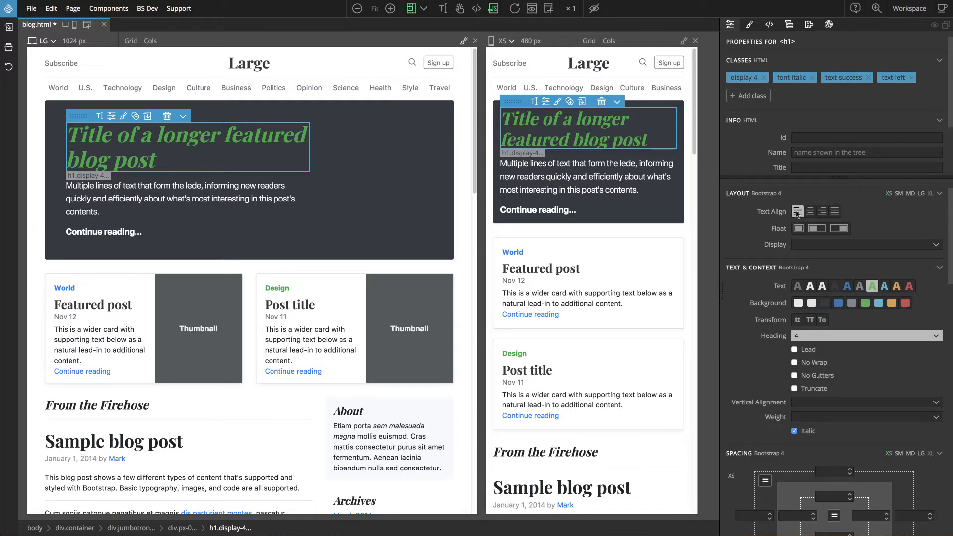
pyautogui.click(912, 194)
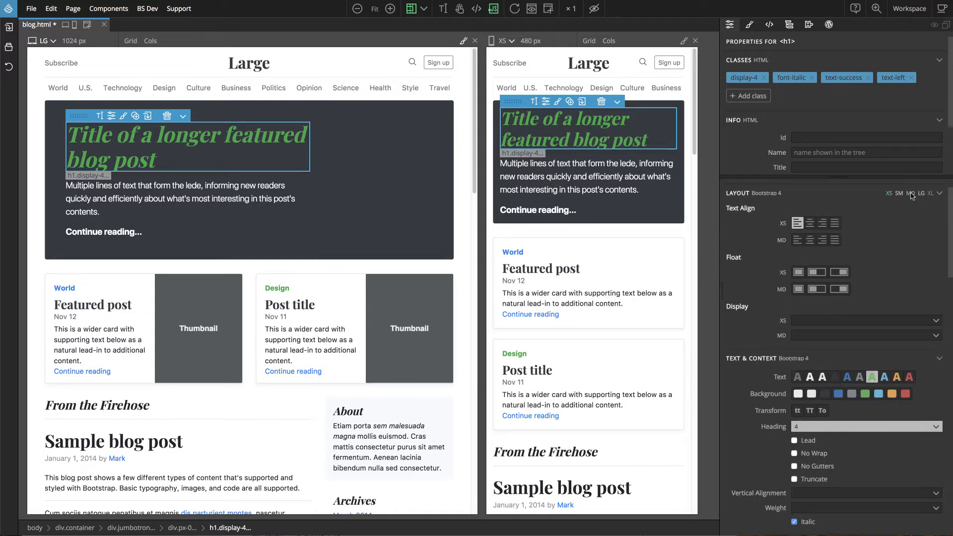
pyautogui.click(822, 240)
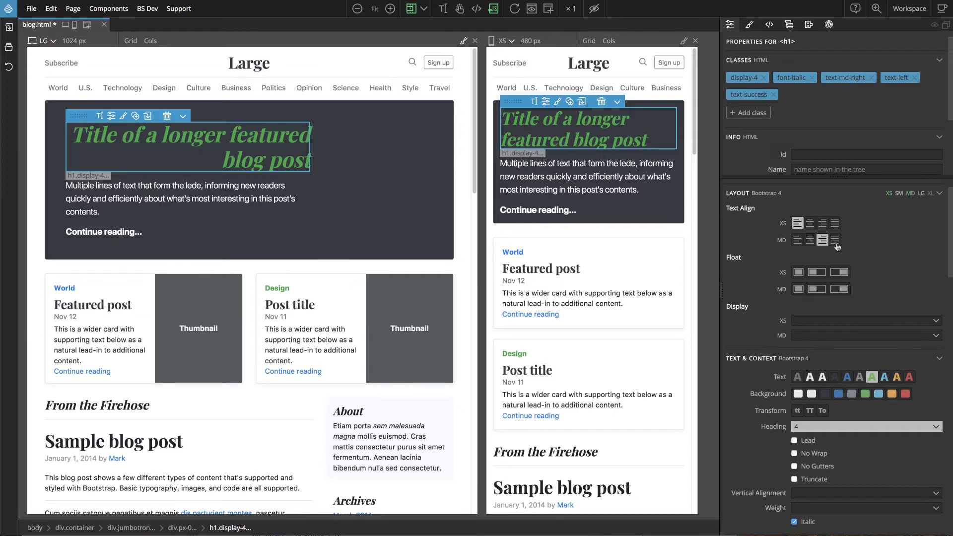
# Step: Center the heading's text at the SM breakpoint and narrow the LG page view to 640 px
pyautogui.click(912, 194)
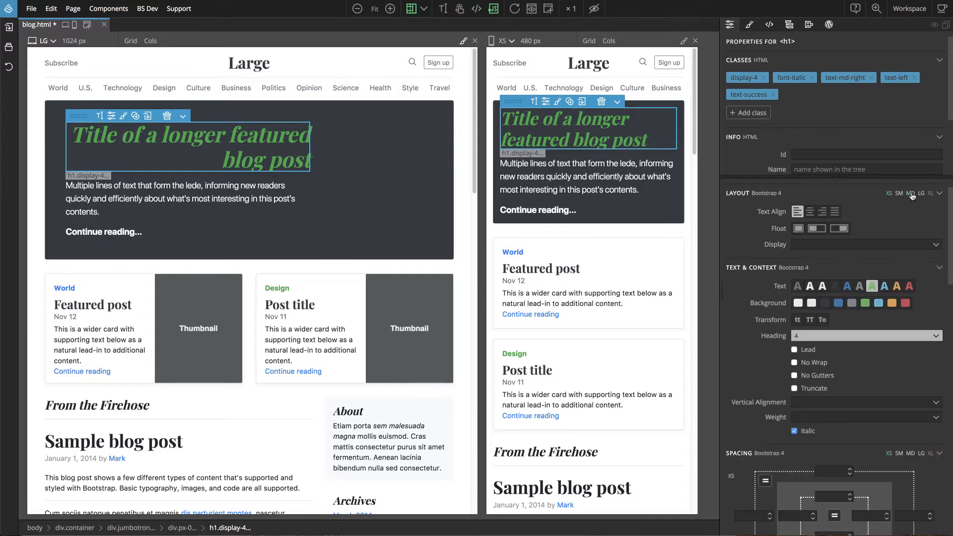
pyautogui.click(900, 195)
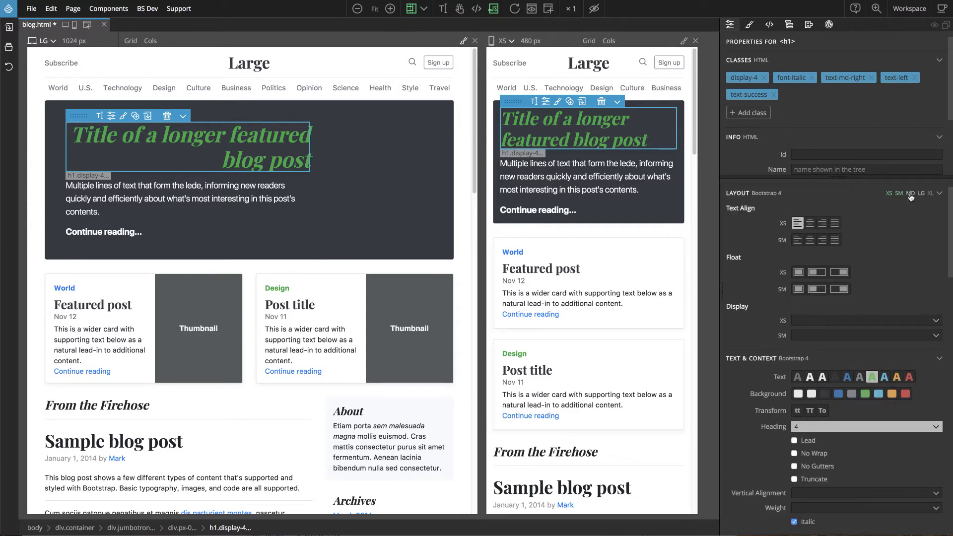
pyautogui.click(910, 194)
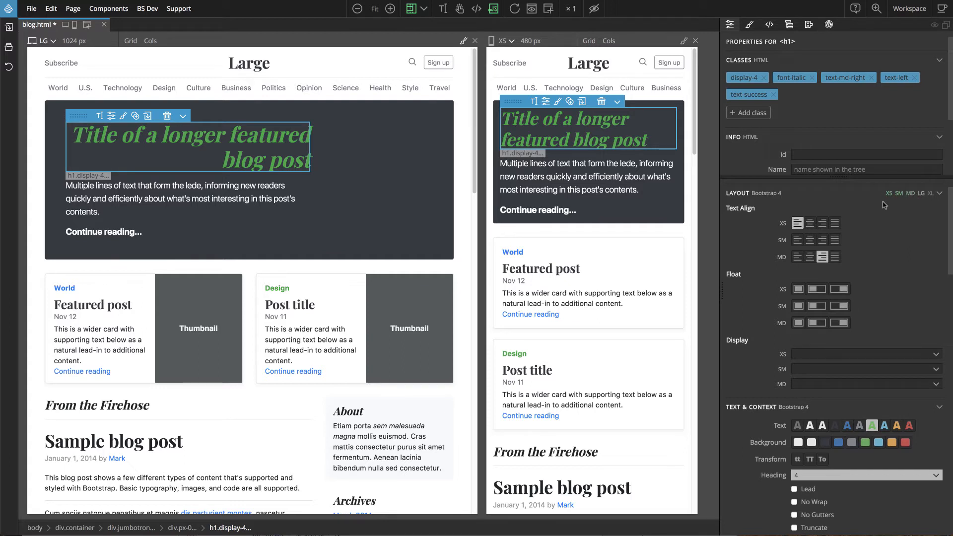
pyautogui.click(810, 240)
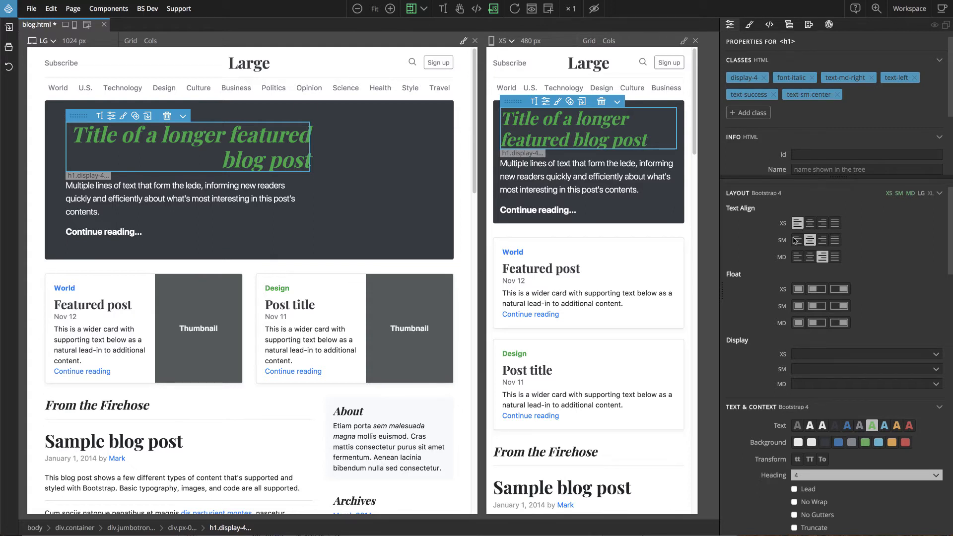
pyautogui.moveTo(478, 305); pyautogui.dragTo(311, 305)
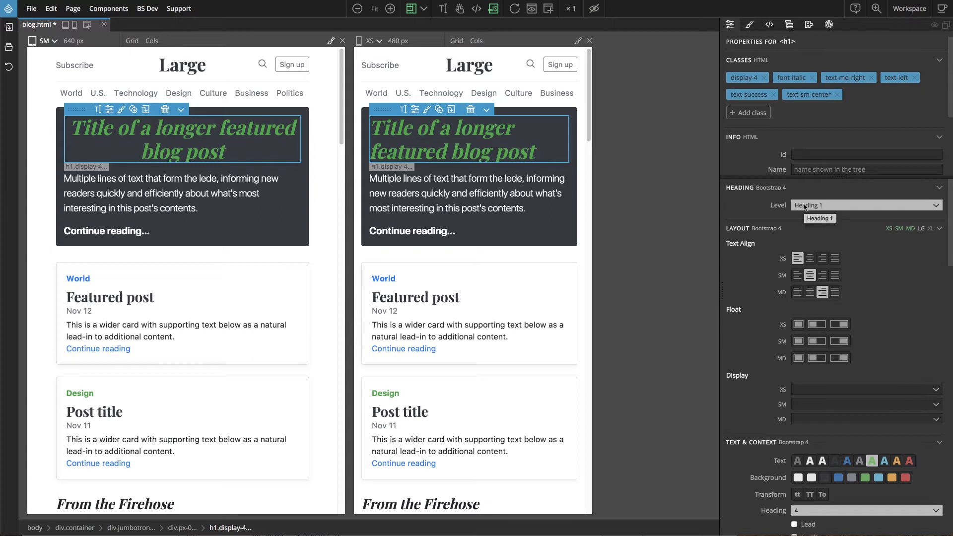
# Step: Examine the Sign up button's link, button, layout, text and spacing properties, including the XS display options
pyautogui.click(560, 66)
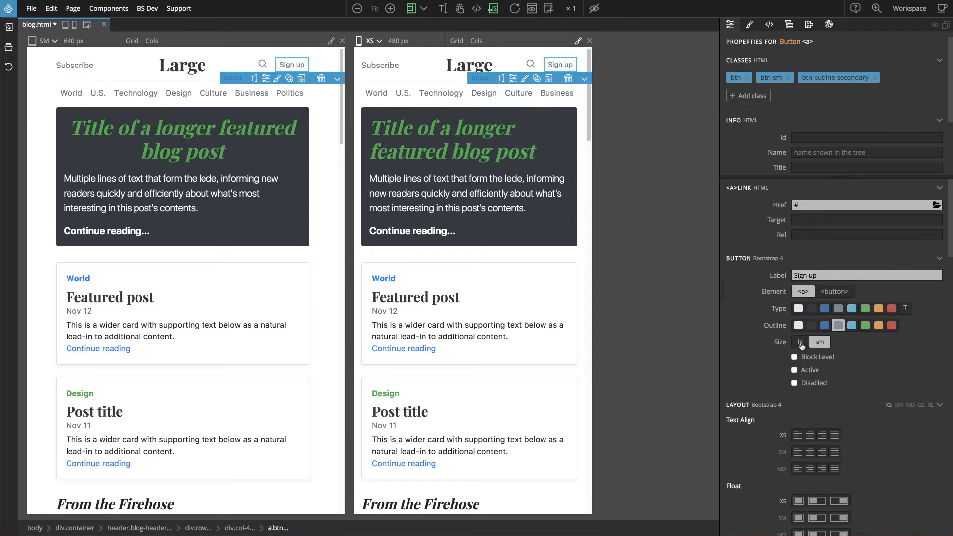
pyautogui.scroll(-3, 801, 346)
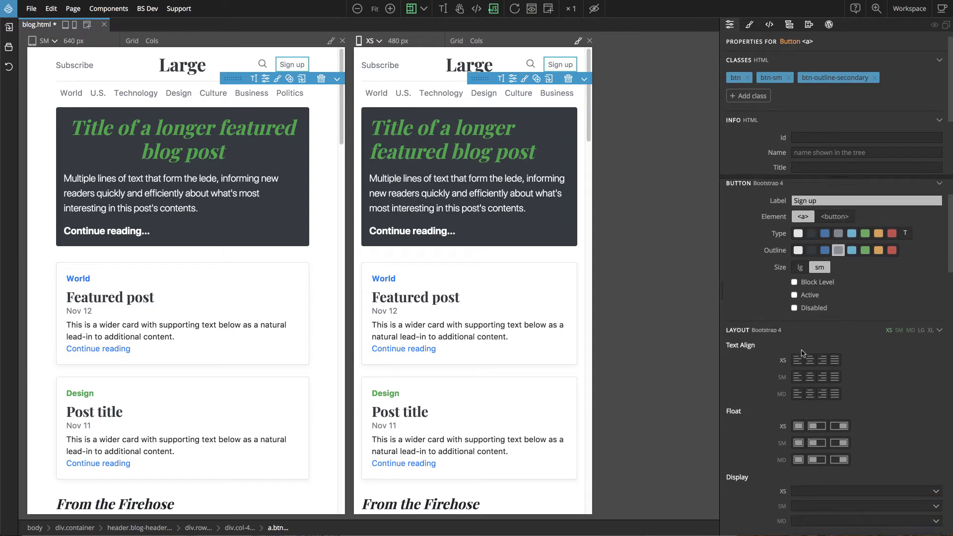
pyautogui.scroll(-4, 801, 352)
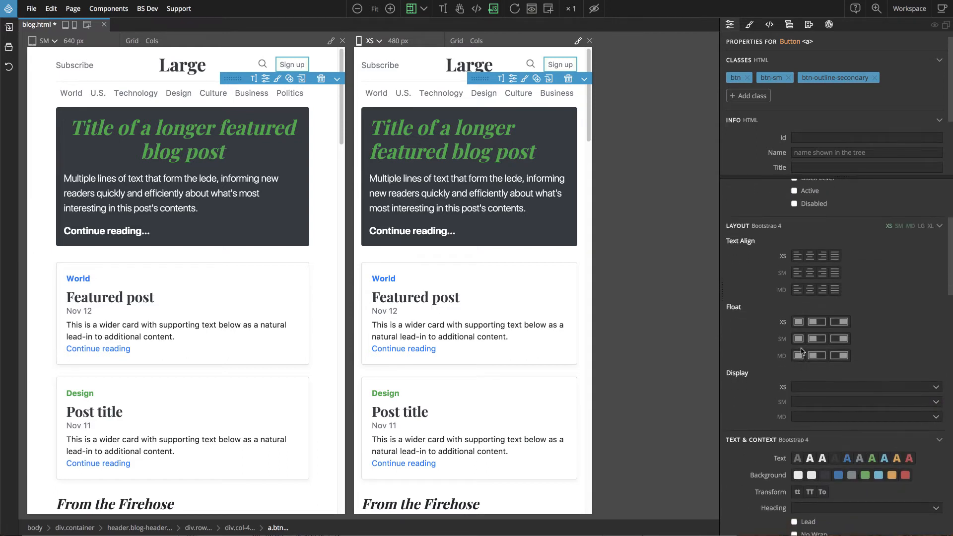
pyautogui.scroll(-1, 801, 351)
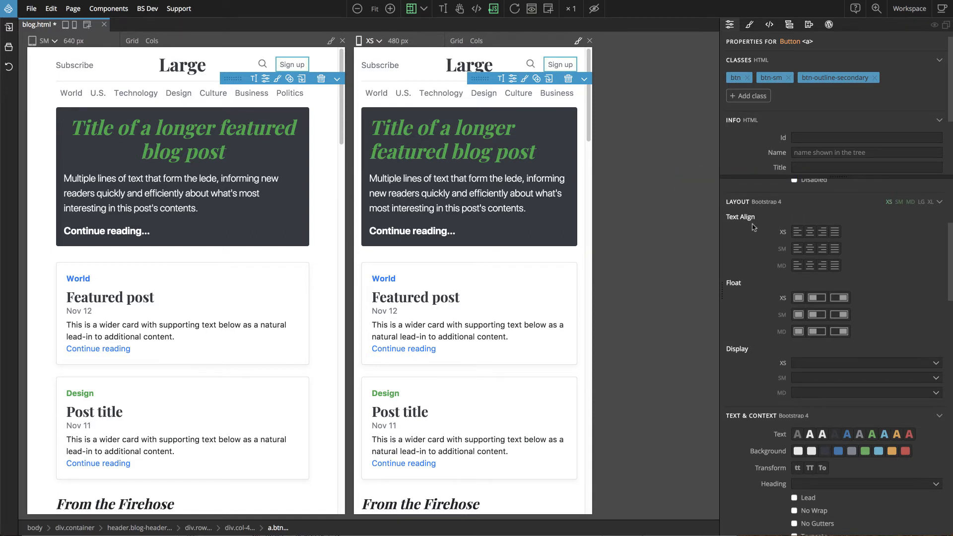
pyautogui.scroll(-3, 780, 282)
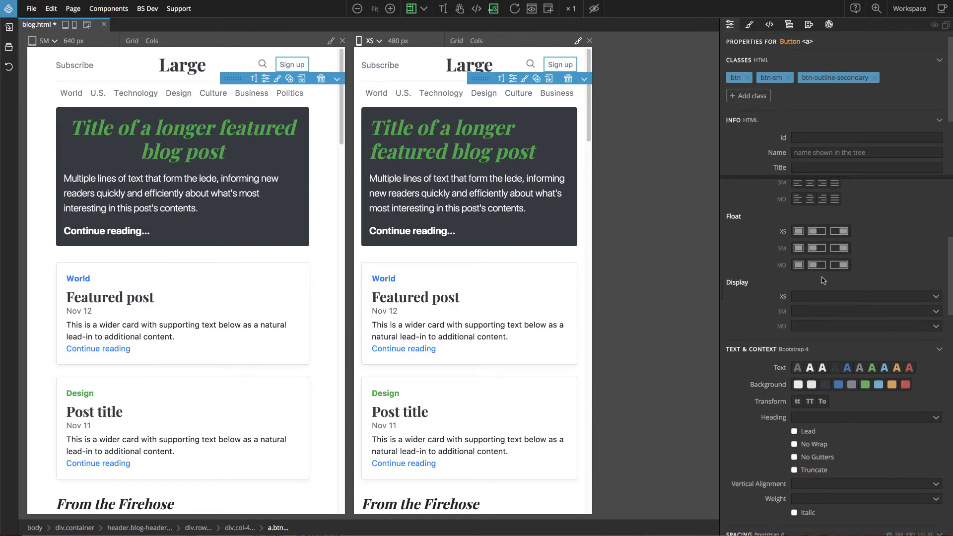
pyautogui.scroll(-1, 823, 281)
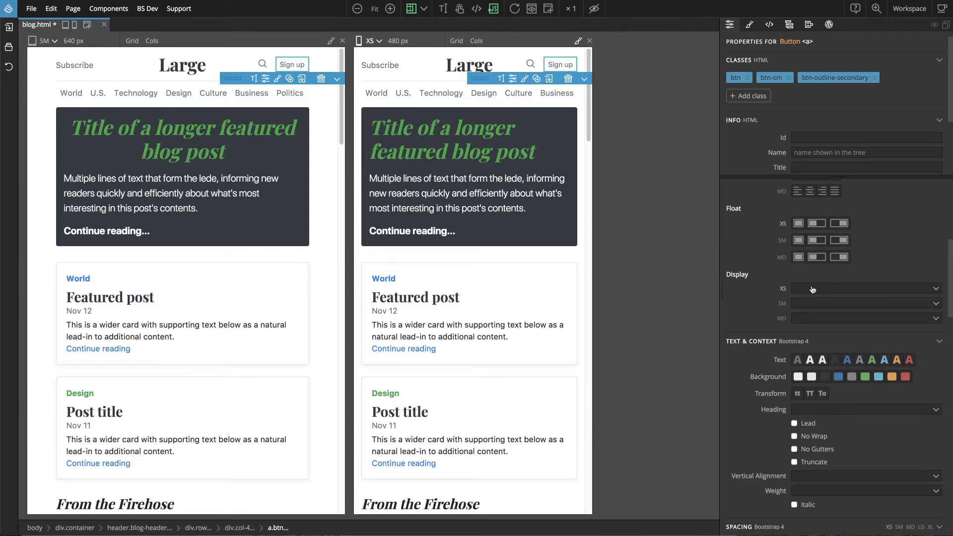
pyautogui.click(812, 289)
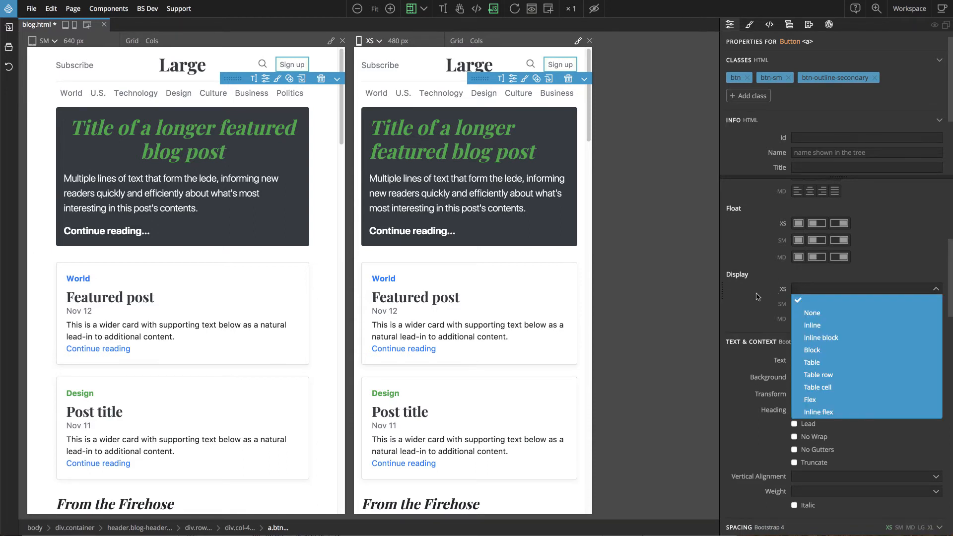
pyautogui.scroll(-1, 758, 297)
pyautogui.scroll(-5, 758, 297)
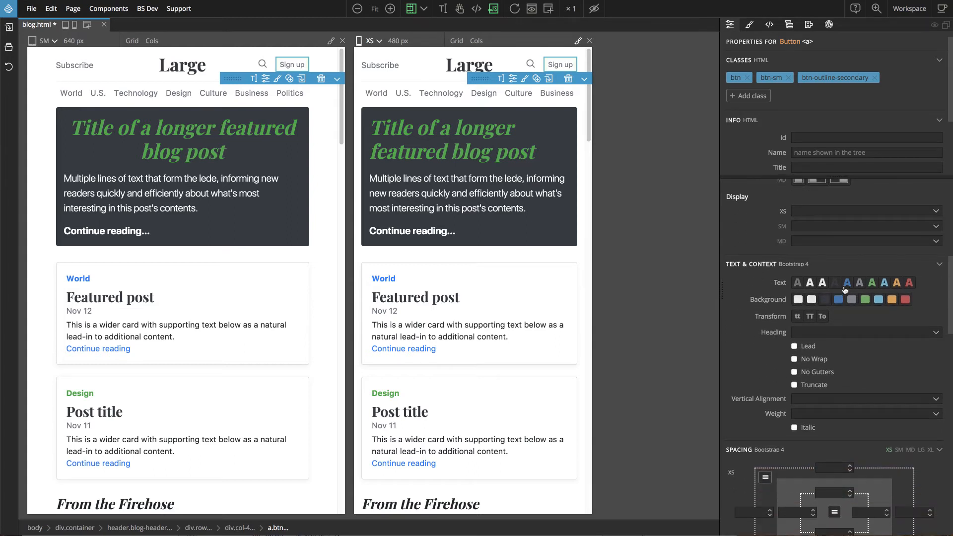
pyautogui.scroll(-10, 848, 271)
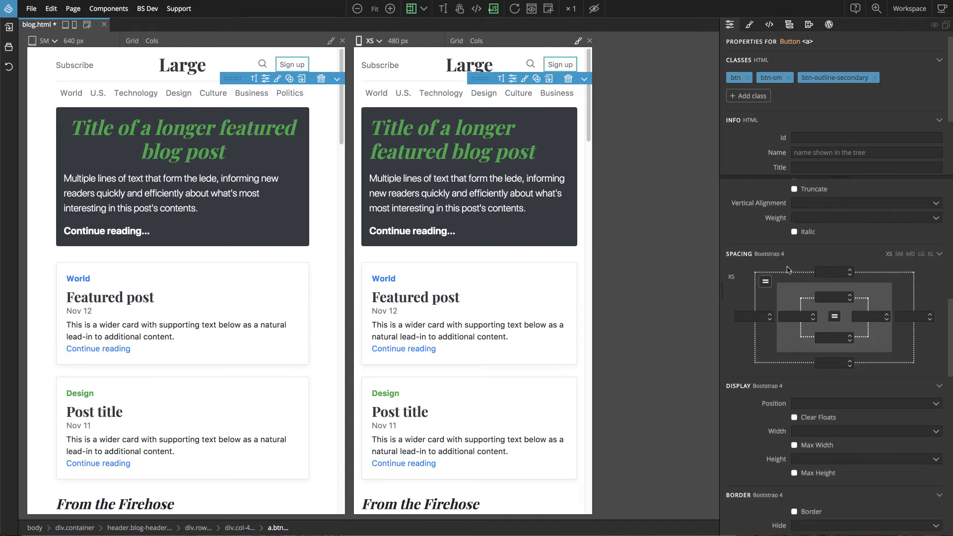
# Step: Show the SM spacing settings for the featured title heading and set its XS bottom margin to 5
pyautogui.click(461, 147)
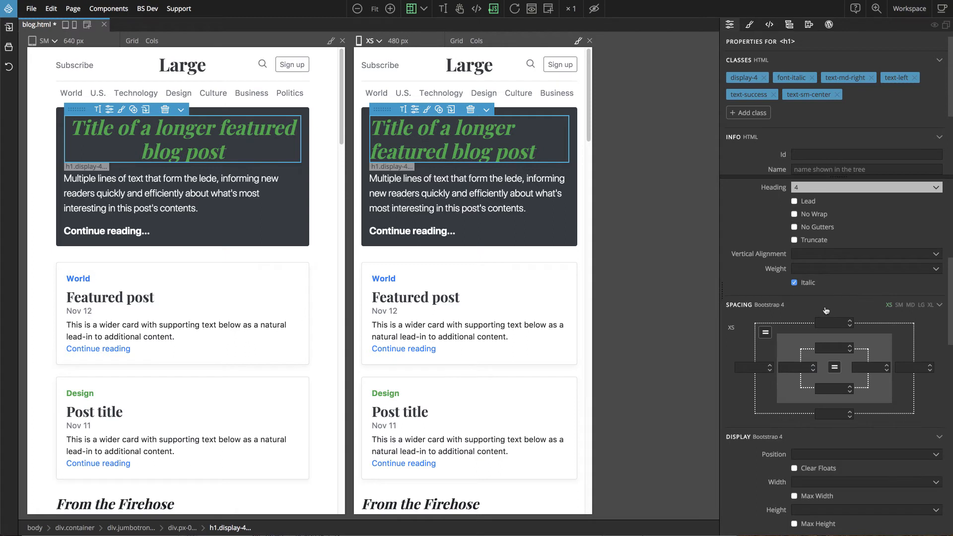
pyautogui.click(899, 307)
pyautogui.click(890, 306)
pyautogui.click(890, 306)
pyautogui.scroll(-1, 887, 334)
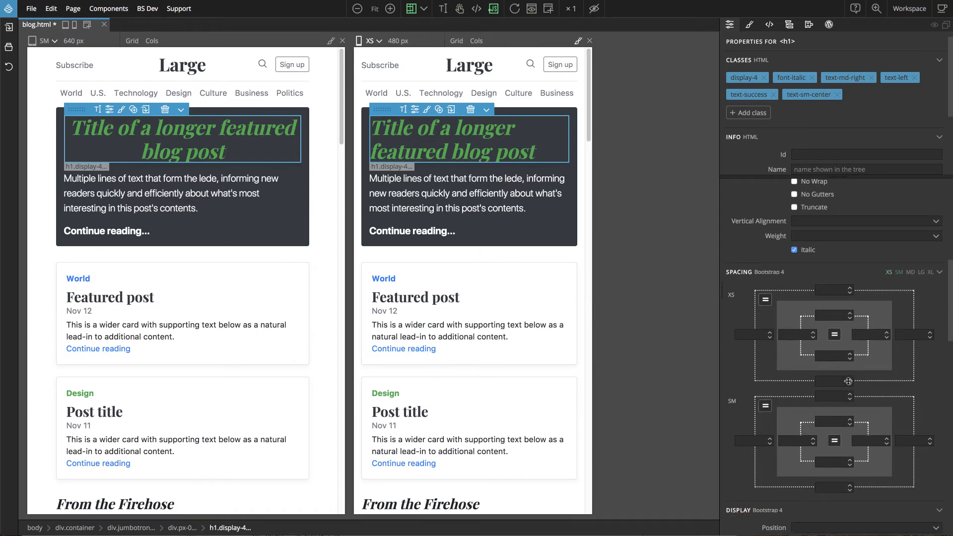
pyautogui.click(850, 378)
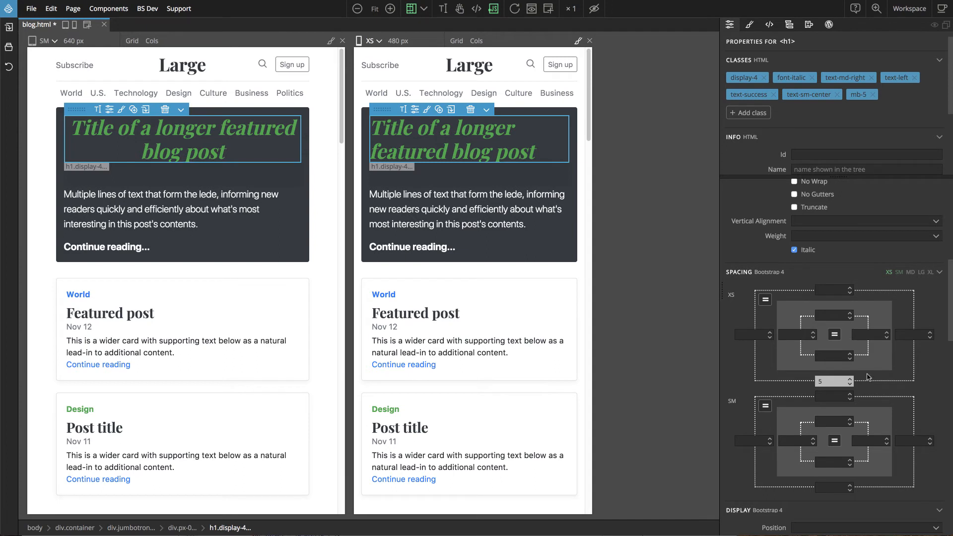
# Step: Set the heading's bottom margin to 0 at the SM breakpoint
pyautogui.scroll(-1, 871, 386)
pyautogui.scroll(-3, 873, 388)
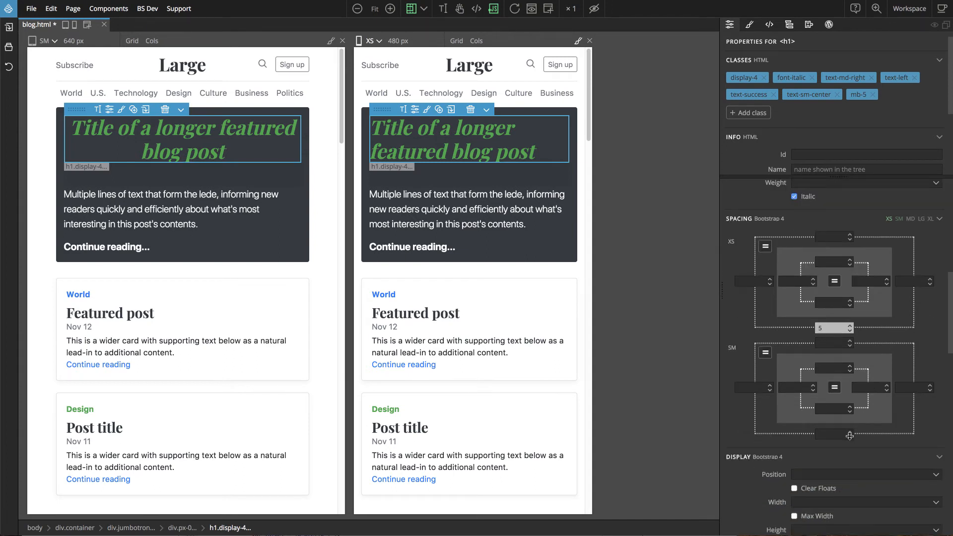
pyautogui.click(851, 435)
pyautogui.click(850, 439)
pyautogui.click(850, 437)
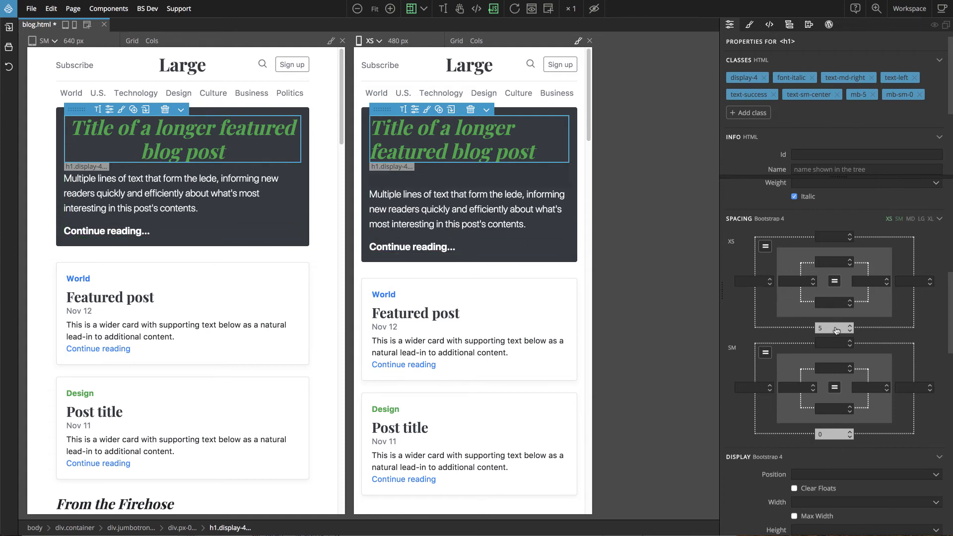
# Step: Look through the heading's Display, Border, Columns and Visibility properties and open the SM column size options
pyautogui.scroll(-2, 837, 331)
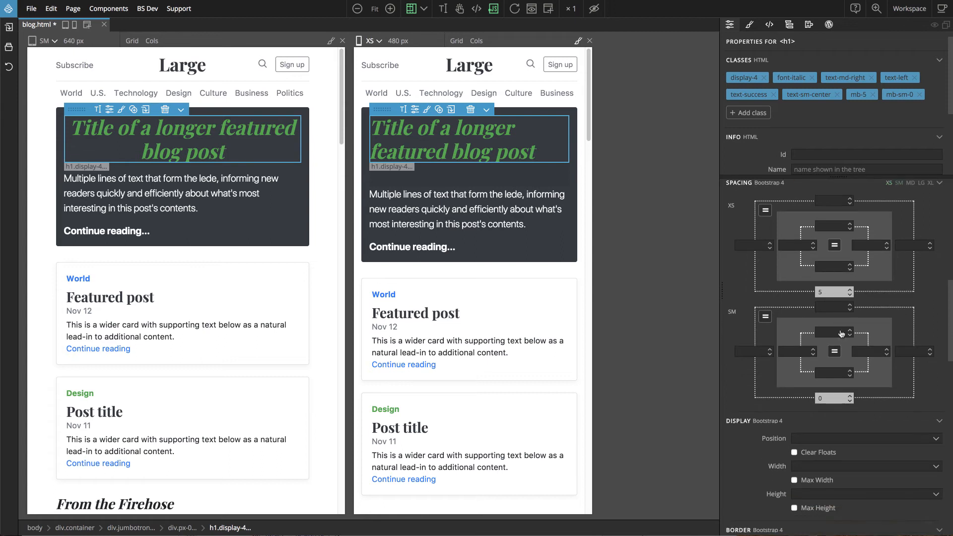
pyautogui.scroll(-4, 837, 333)
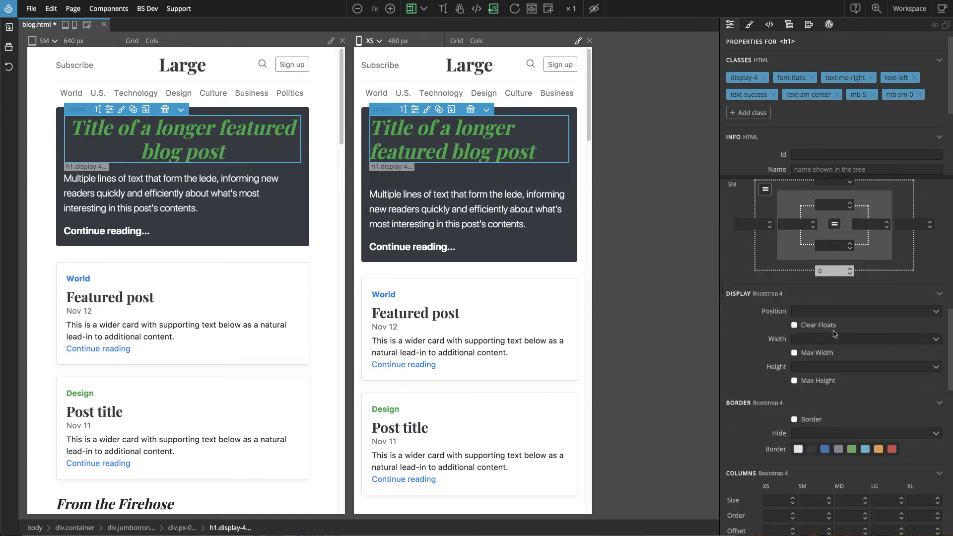
pyautogui.scroll(-1, 834, 334)
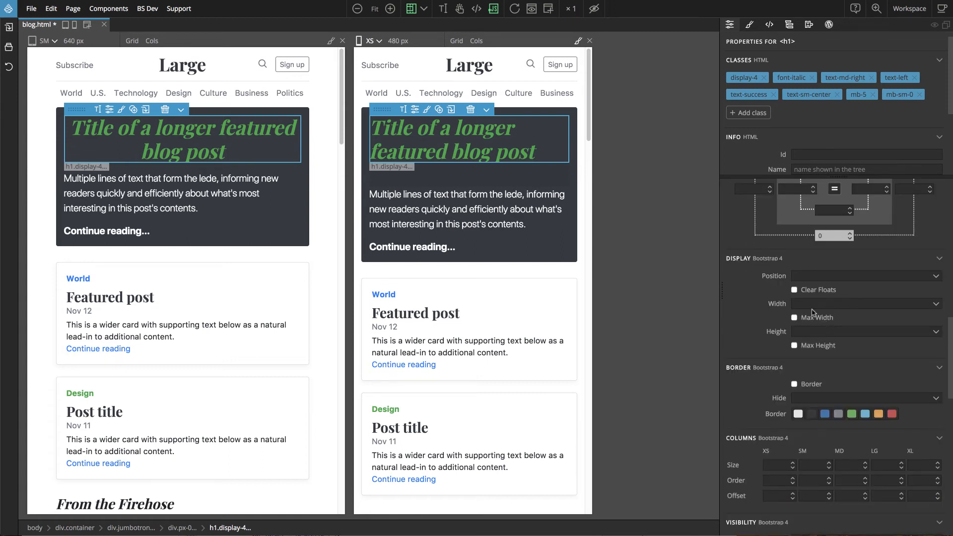
pyautogui.scroll(-3, 813, 312)
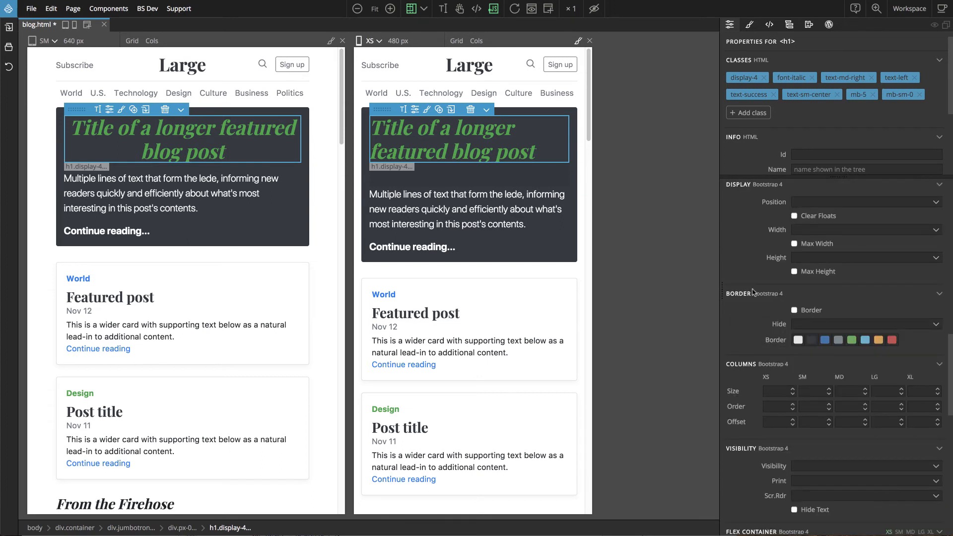
pyautogui.scroll(-2, 756, 300)
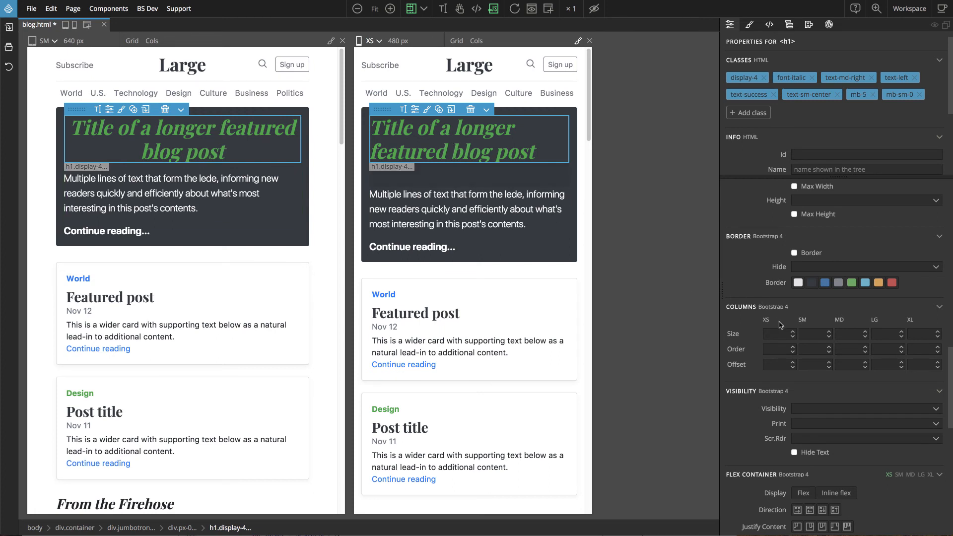
pyautogui.click(816, 337)
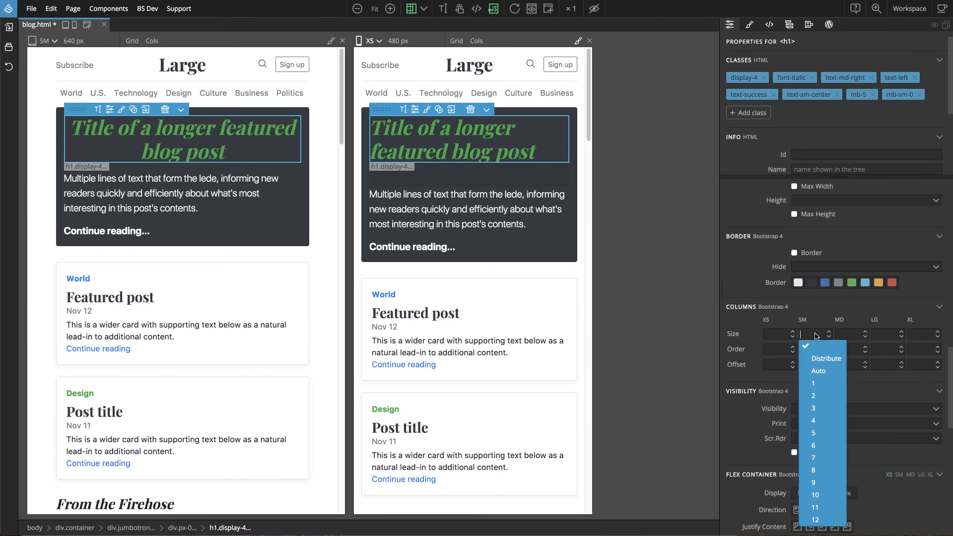
# Step: Set the heading's column size to 6 at the SM breakpoint, adding the required parent Row, and to 8 at XS
pyautogui.click(825, 448)
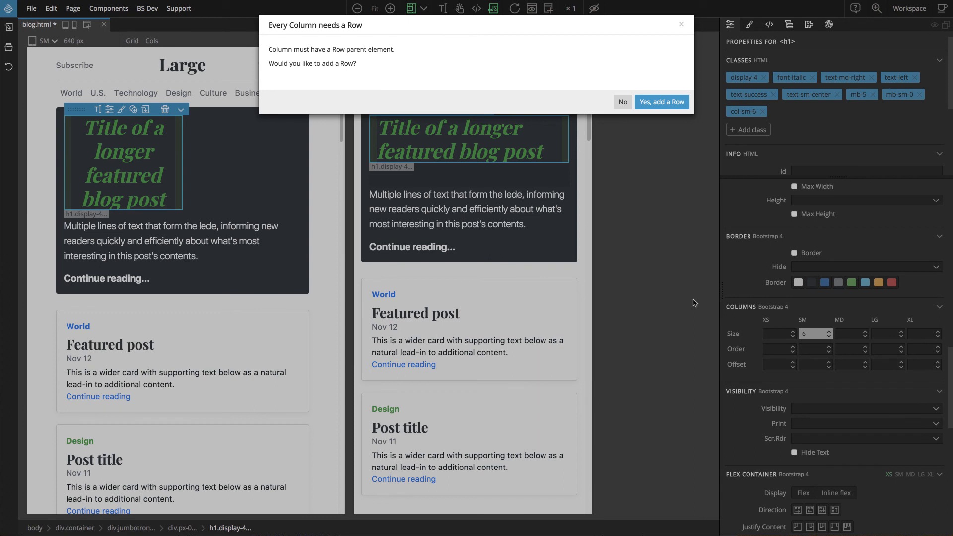
pyautogui.click(657, 103)
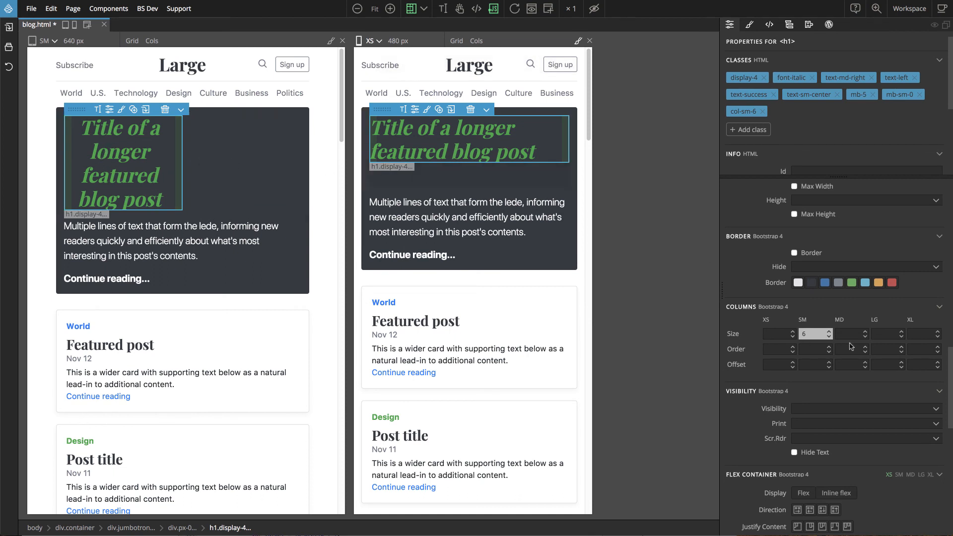
pyautogui.click(791, 339)
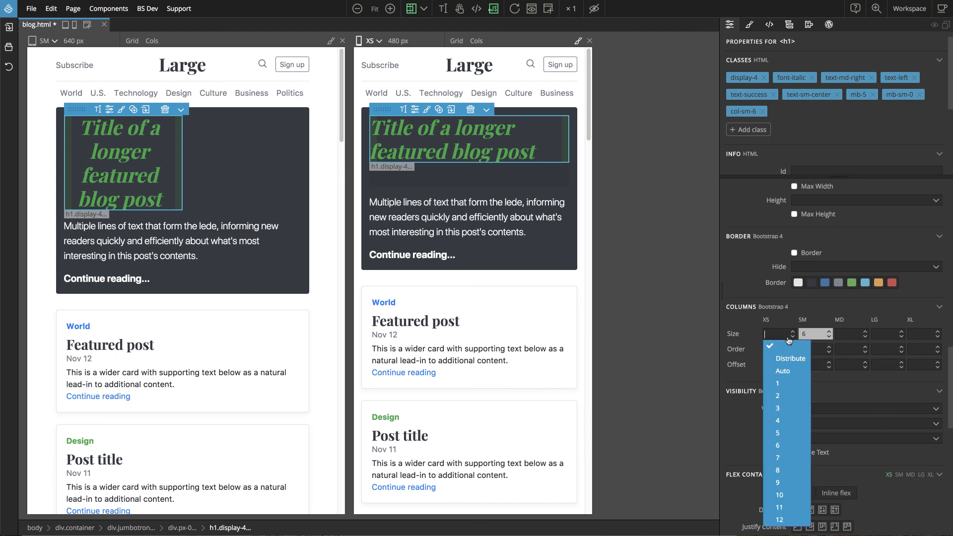
pyautogui.click(790, 471)
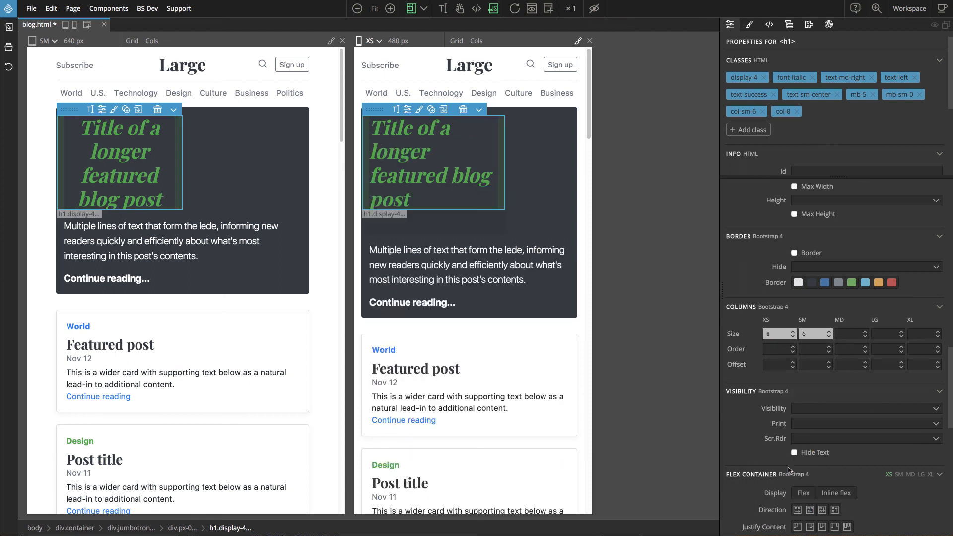
# Step: Set the heading's column offset to 2 at the XS breakpoint and 0 at SM
pyautogui.click(792, 366)
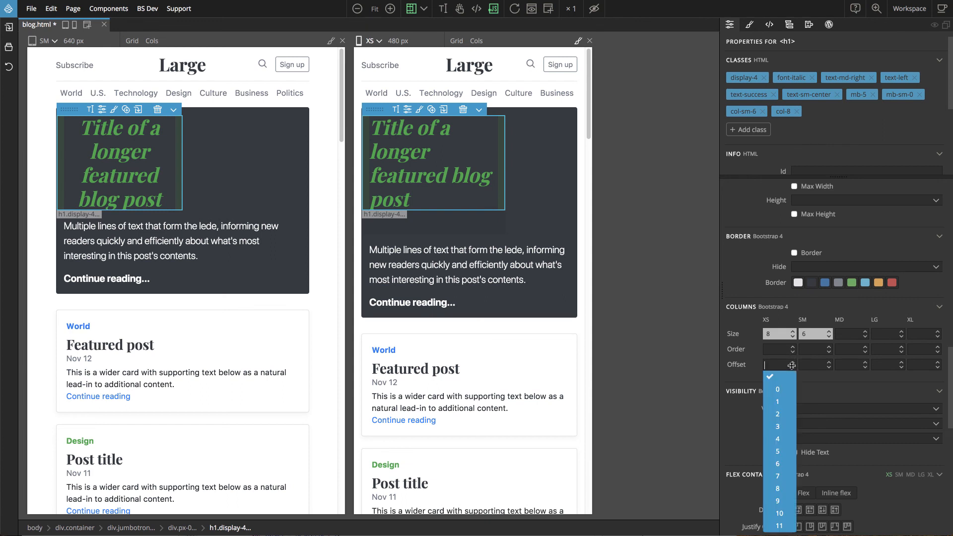
pyautogui.click(779, 414)
pyautogui.click(823, 367)
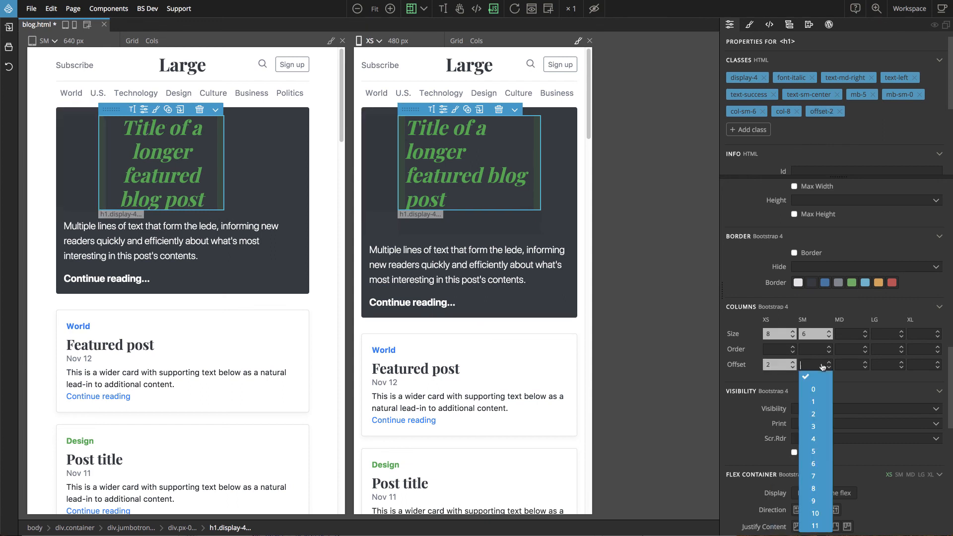
pyautogui.click(820, 391)
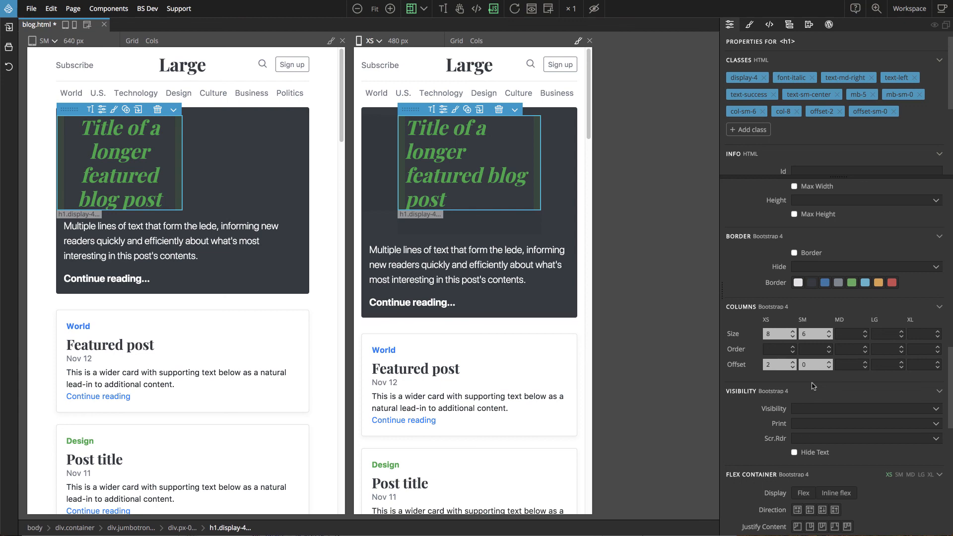
pyautogui.scroll(-4, 814, 386)
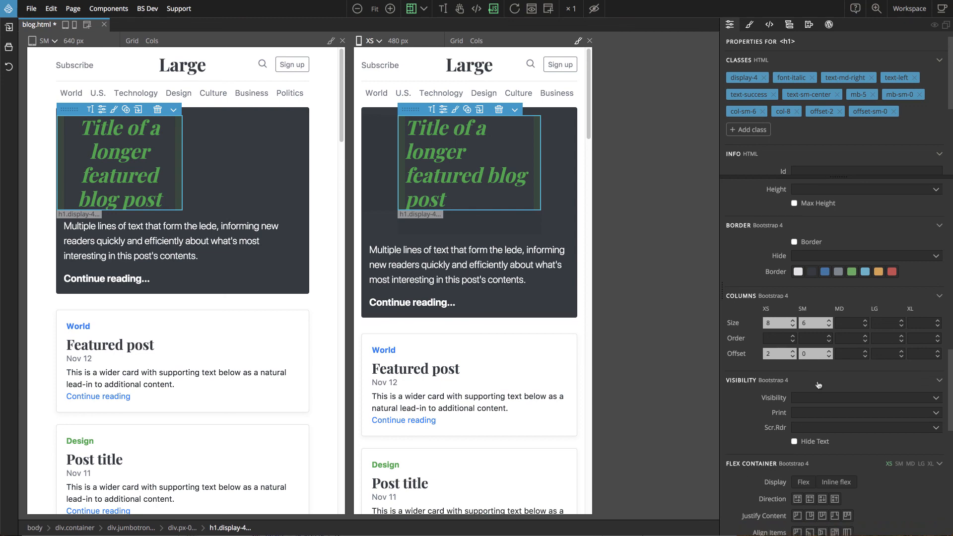